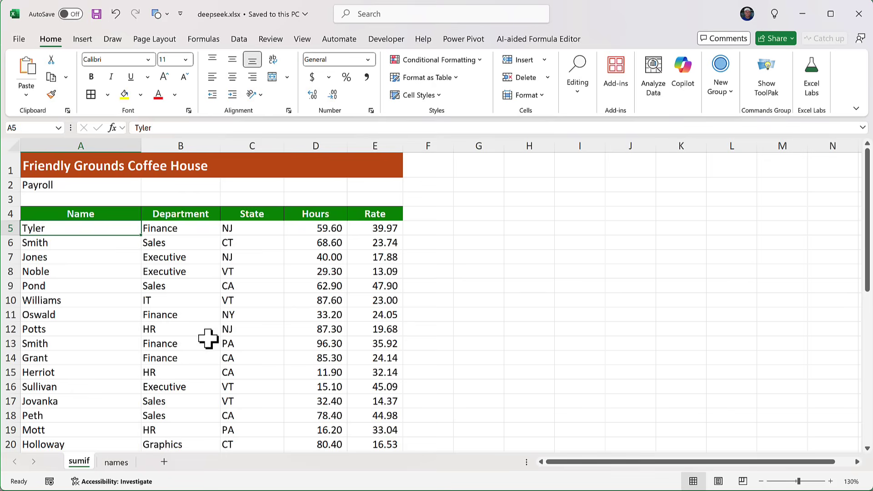
Step: Jump to the payroll's last row at 36, select D38 for the NJ total, then go to the names sheet
scroll(208, 337, "down", 1)
scroll(208, 338, "up", 1)
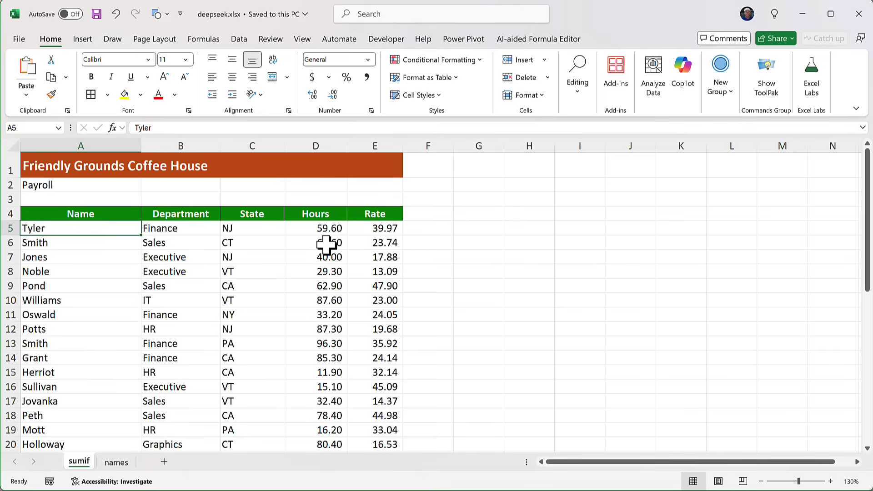
scroll(228, 322, "down", 1)
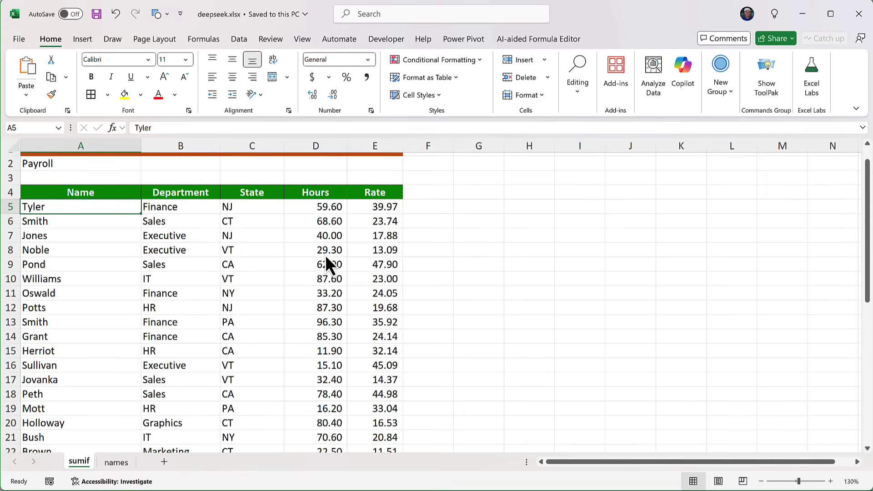
key("ctrl+Down")
scroll(325, 257, "down", 4)
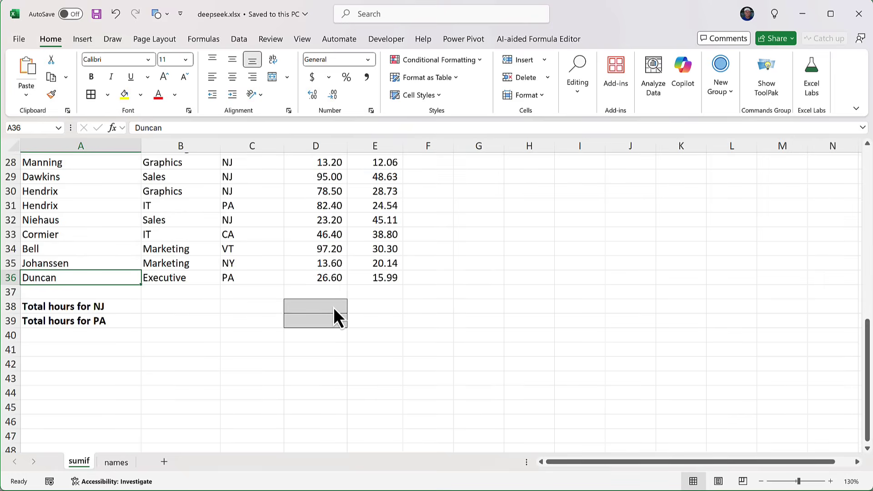
left_click(334, 307)
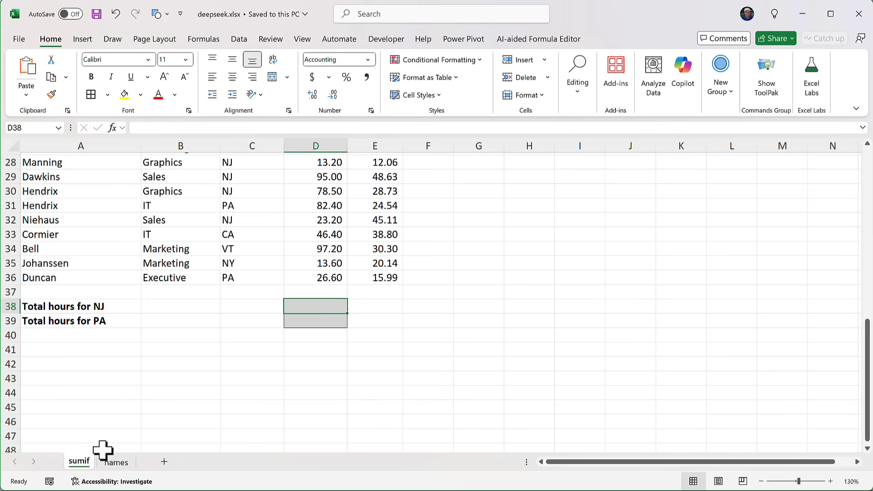
left_click(119, 463)
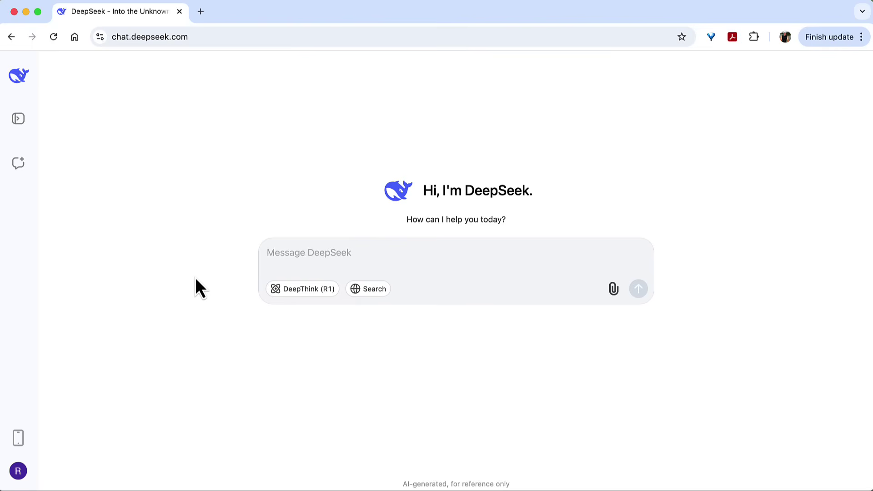
Step: Ask DeepSeek how to total the NJ hours and copy its =SUMIF(C5:C36, "NJ", D5:D36) answer
left_click(290, 255)
type("I have an Excel sheet.")
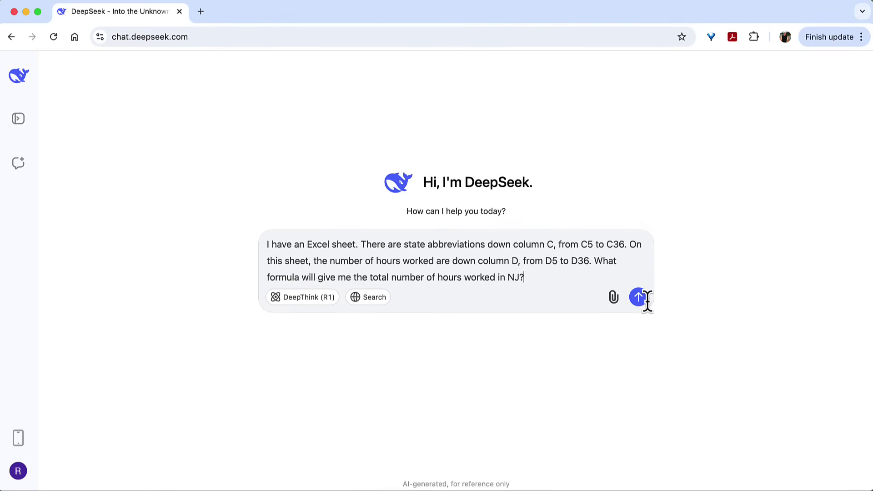
left_click(641, 300)
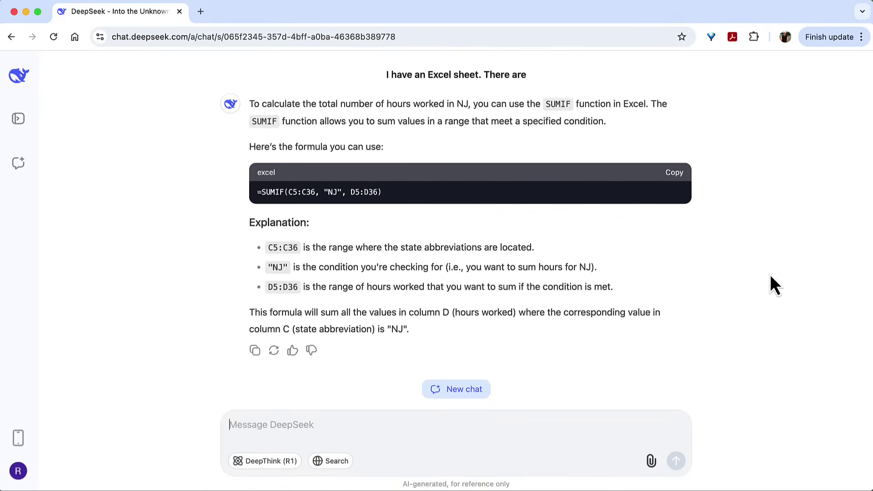
left_click(677, 179)
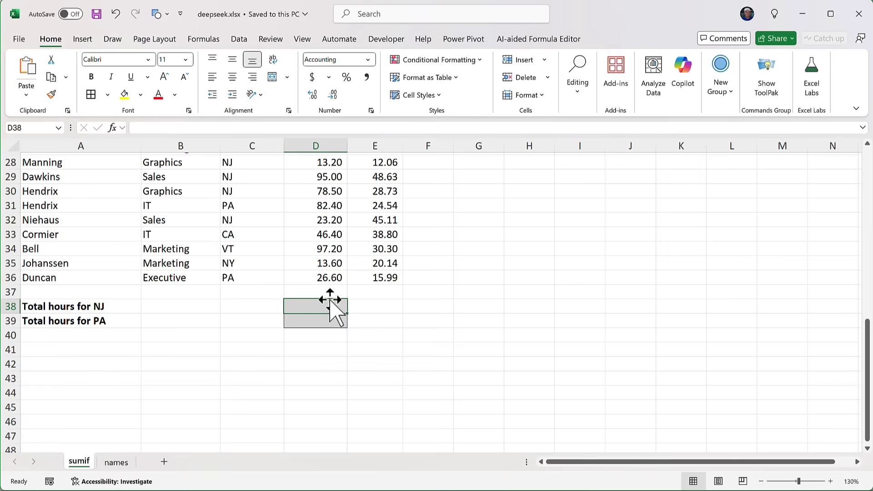
Step: Paste =SUMIF(C5:C36, "NJ", D5:D36) into D38 for a 481.40 total, then check its ranges
key("ctrl+v")
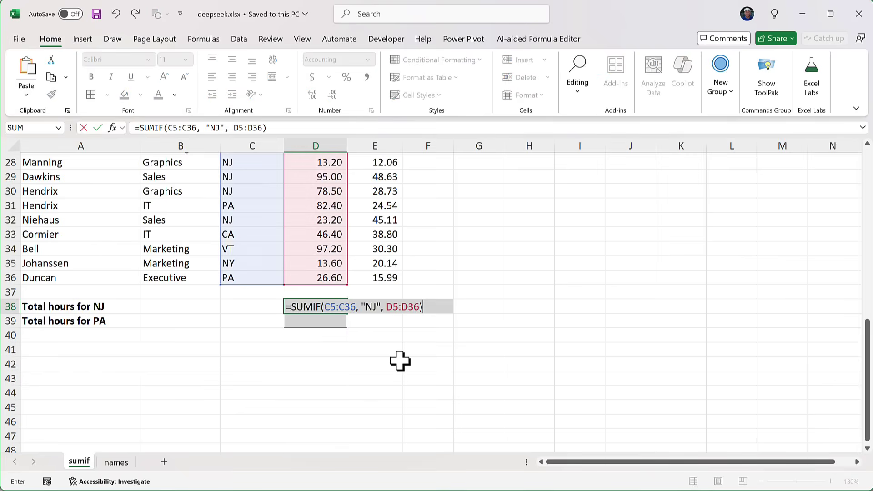
key("Return")
key("Up")
key("F2")
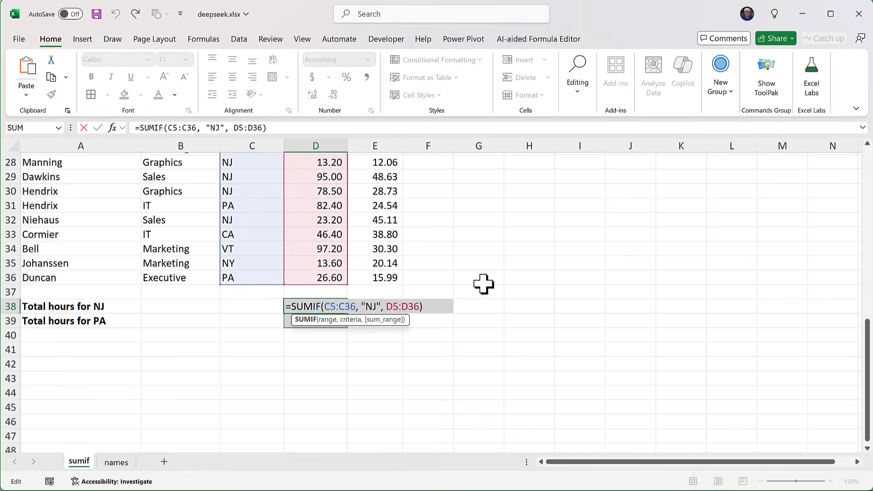
scroll(483, 284, "up", 6)
scroll(483, 284, "up", 3)
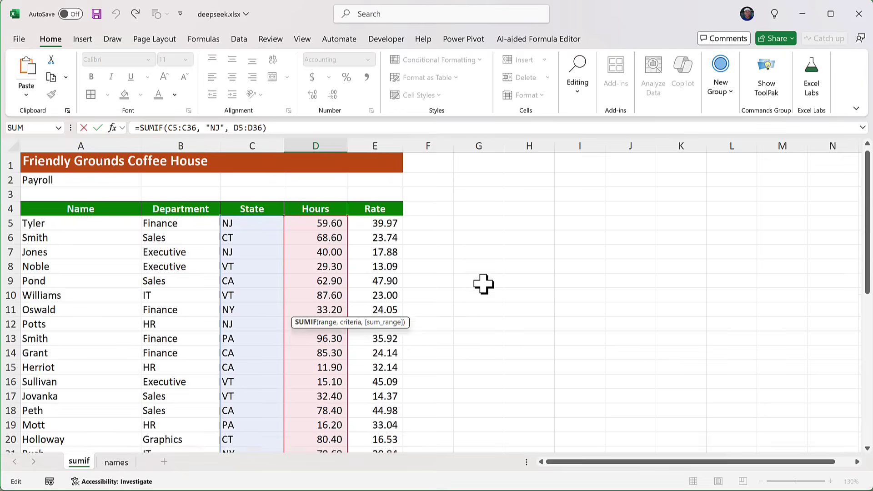
scroll(483, 284, "down", 10)
key("Escape")
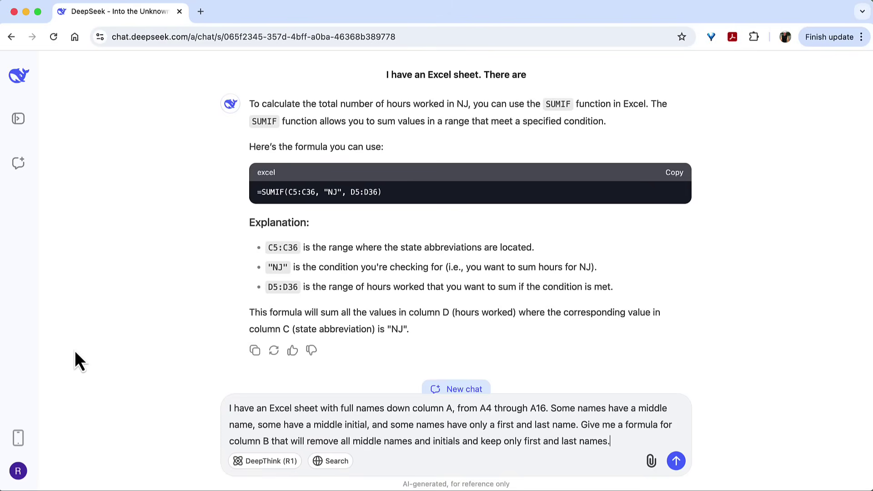
Step: Send DeepSeek the middle-name question and copy the TRIM/LEFT/RIGHT formula it returns
left_click(676, 460)
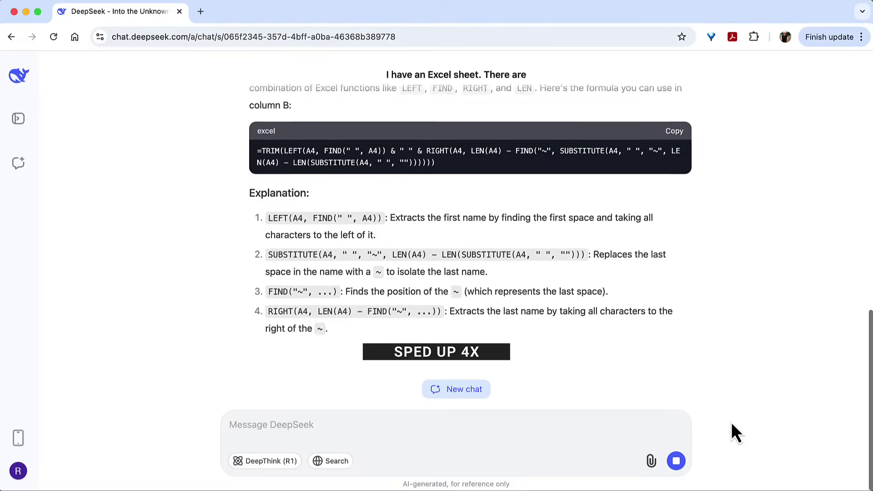
scroll(680, 303, "up", 3)
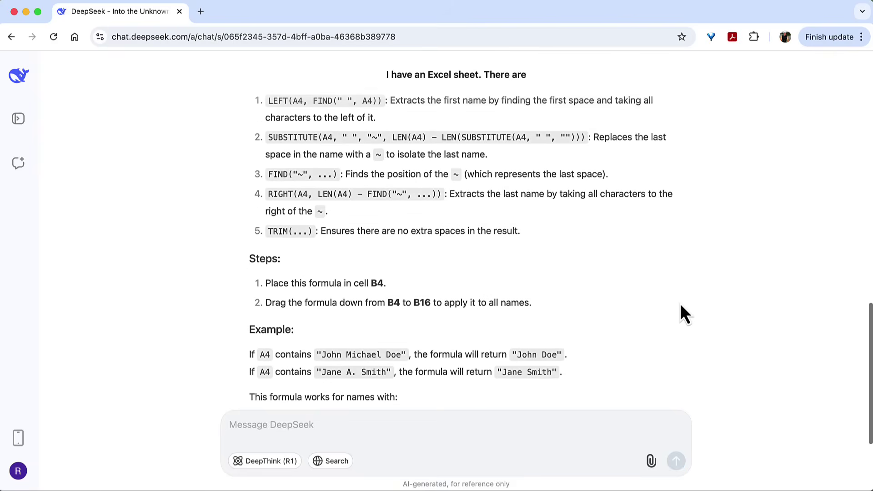
scroll(681, 305, "up", 3)
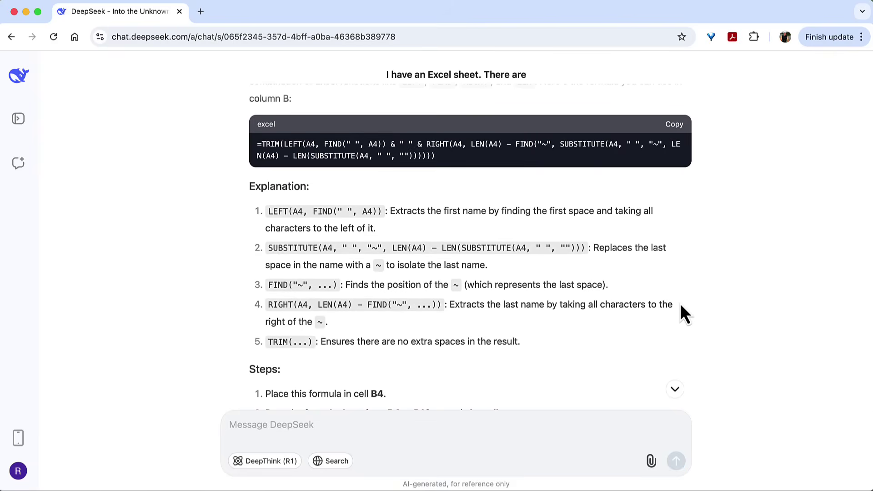
scroll(681, 305, "down", 1)
scroll(680, 306, "down", 1)
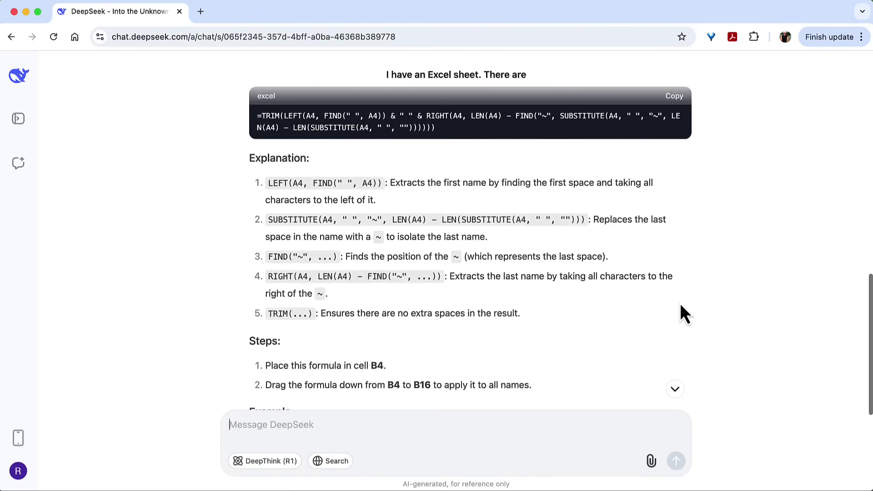
scroll(680, 303, "up", 2)
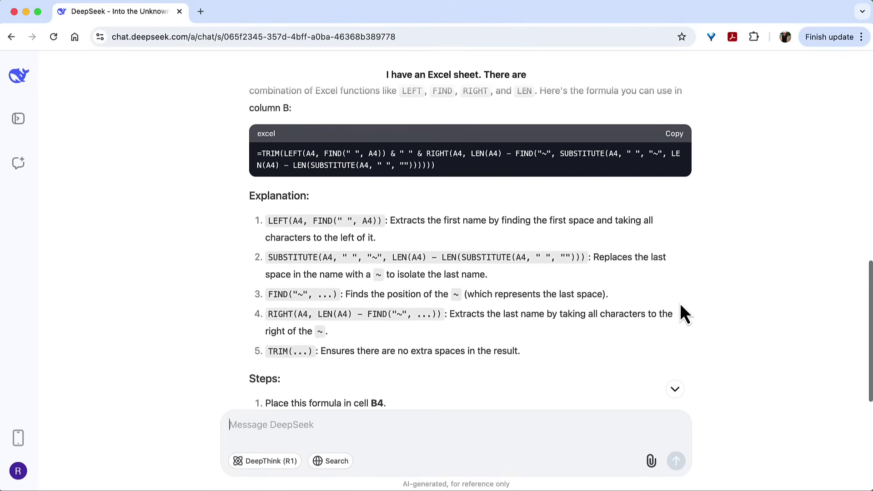
left_click(677, 134)
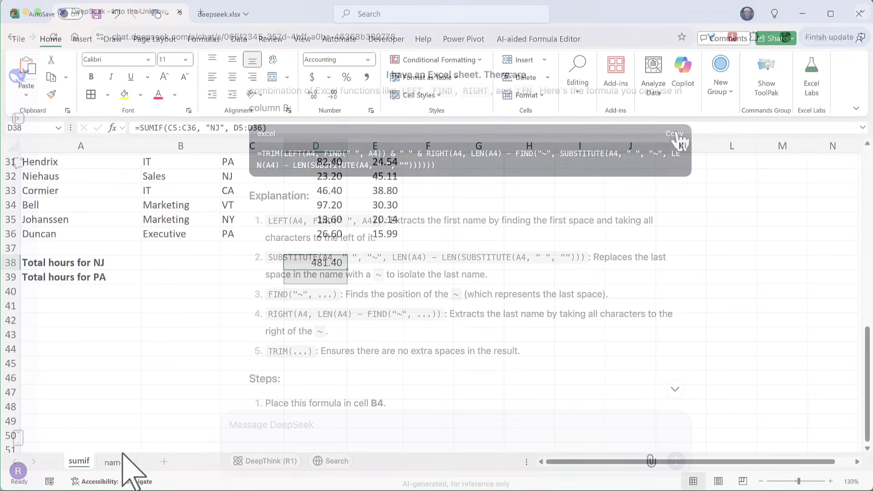
Step: Paste the TRIM name-cleaning formula into B4 on the names sheet
left_click(117, 462)
double_click(348, 187)
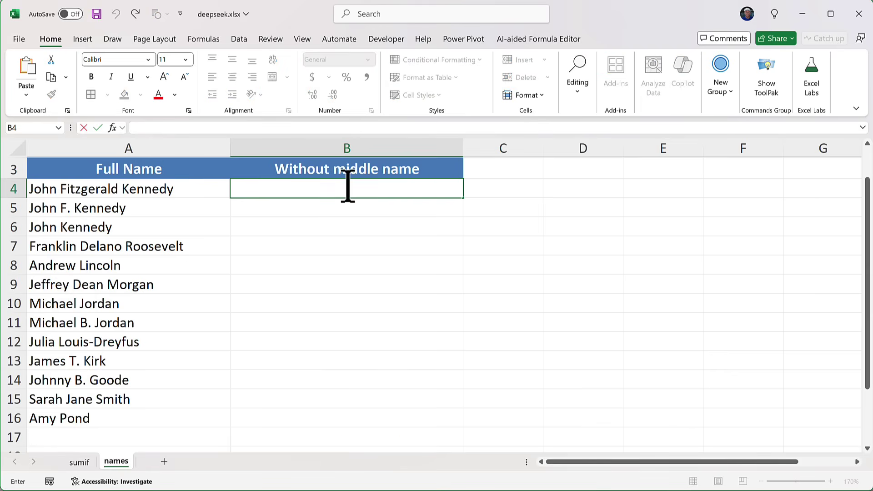
key("ctrl+v")
key("Return")
left_click(347, 187)
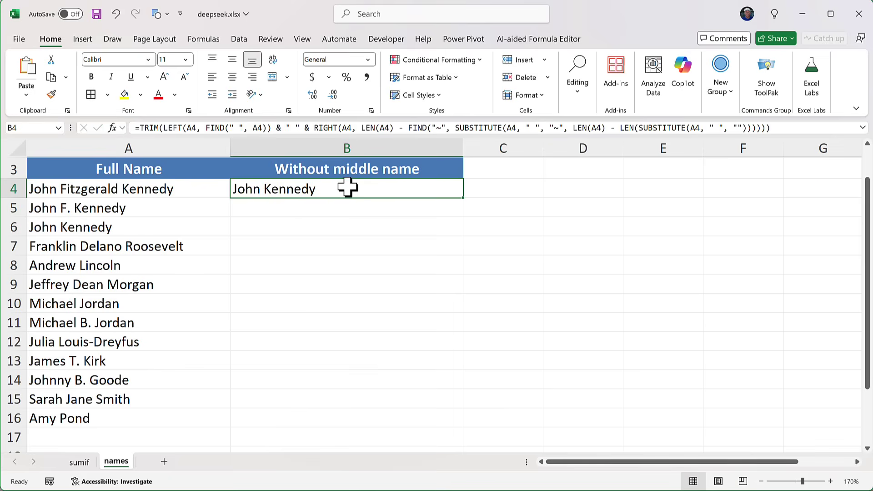
Step: Fill the formula down to B16, checking Franklin Roosevelt, and select the empty row below Amy Pond
double_click(463, 198)
left_click(460, 240)
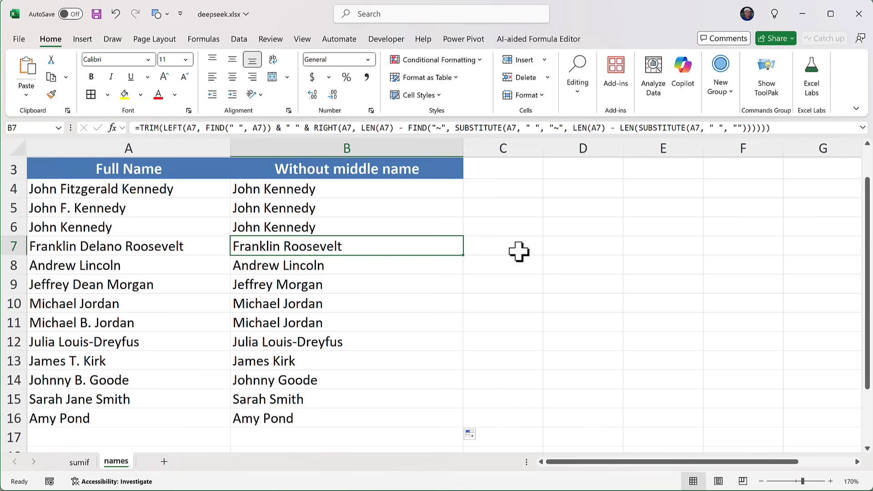
scroll(519, 252, "down", 2)
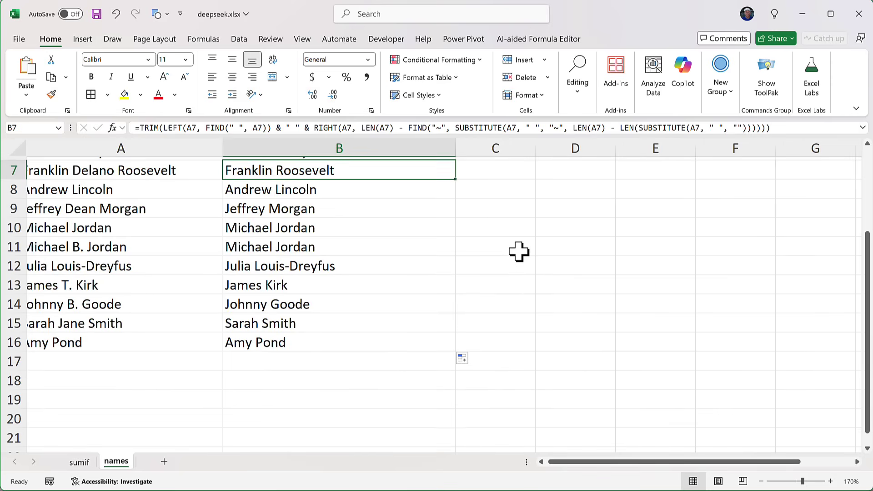
left_click(107, 359)
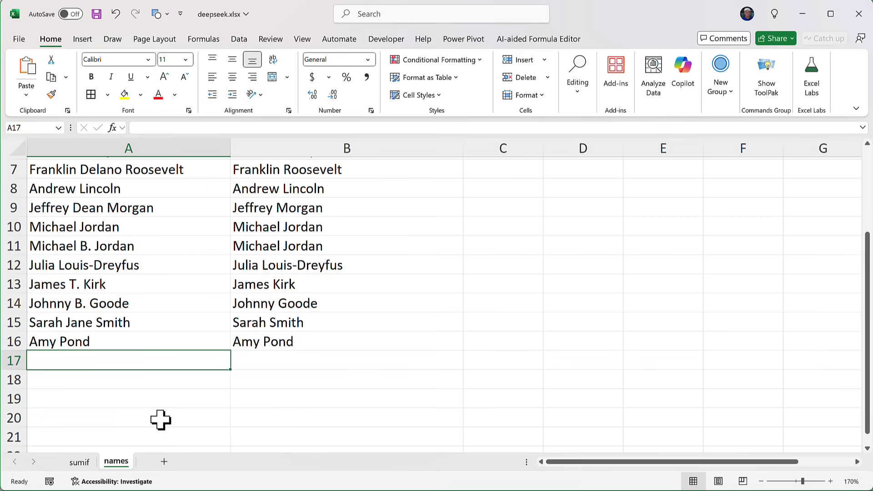
Step: Enter Dick Van Dyke in A17 as a new test name
type("Dick Van Dyke")
key("Tab")
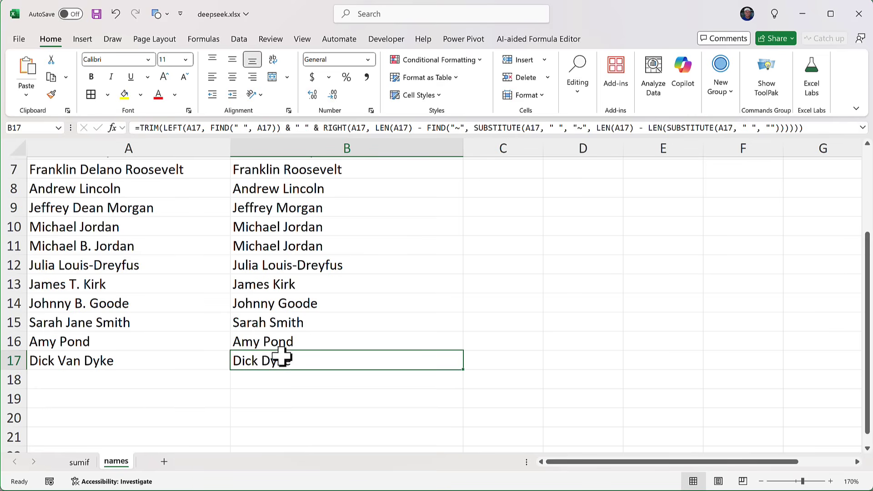
Step: Replace the space before Dyke in A17 with a Nonbreaking Space from Insert > Symbol > Special Characters
double_click(86, 360)
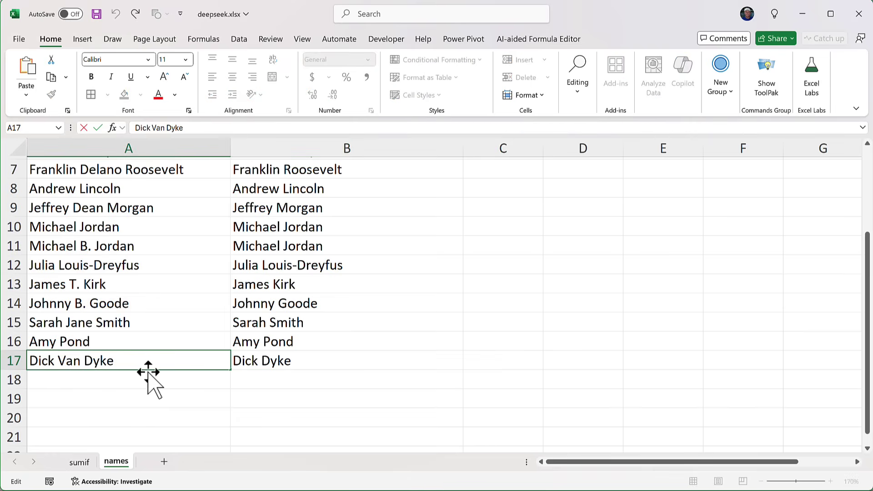
key("BackSpace")
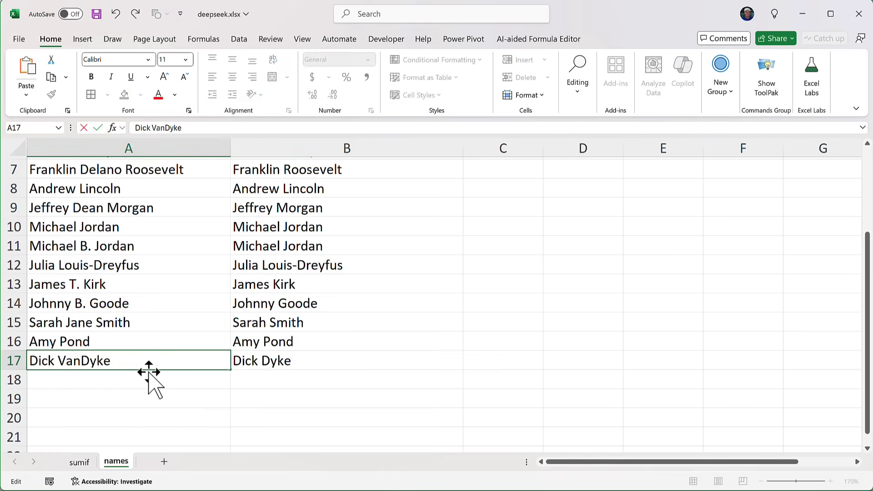
left_click(85, 40)
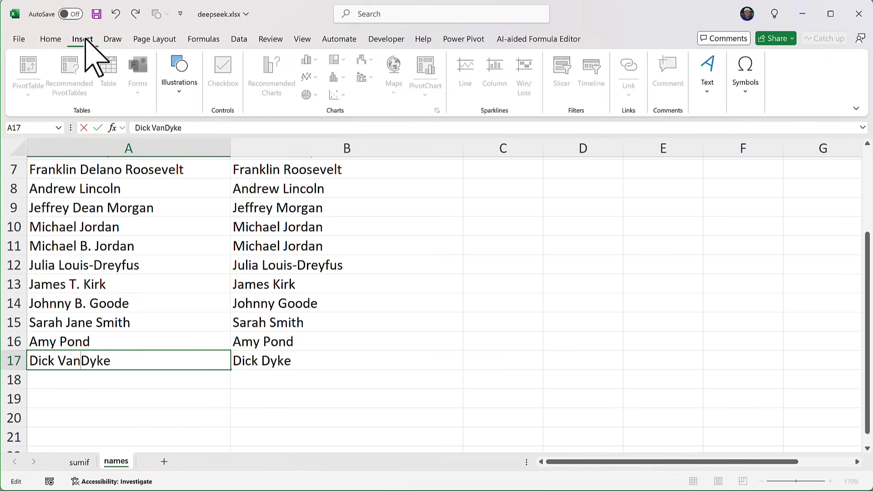
left_click(745, 89)
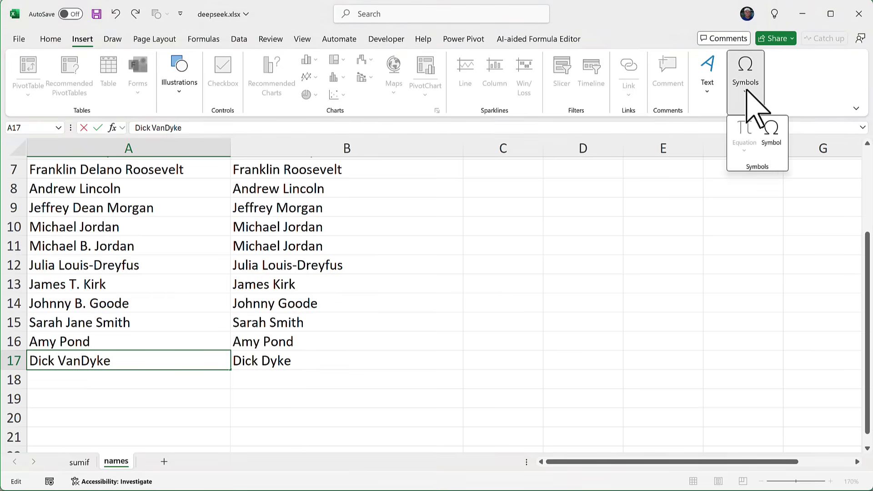
left_click(775, 134)
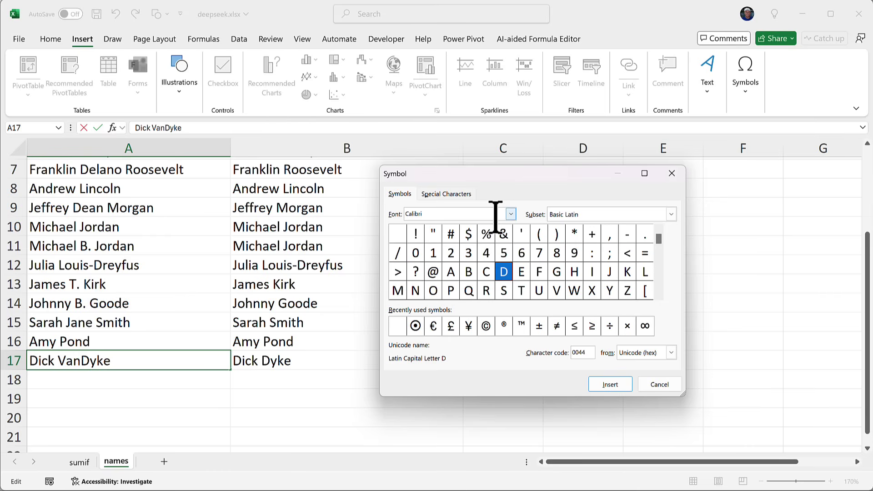
left_click(450, 195)
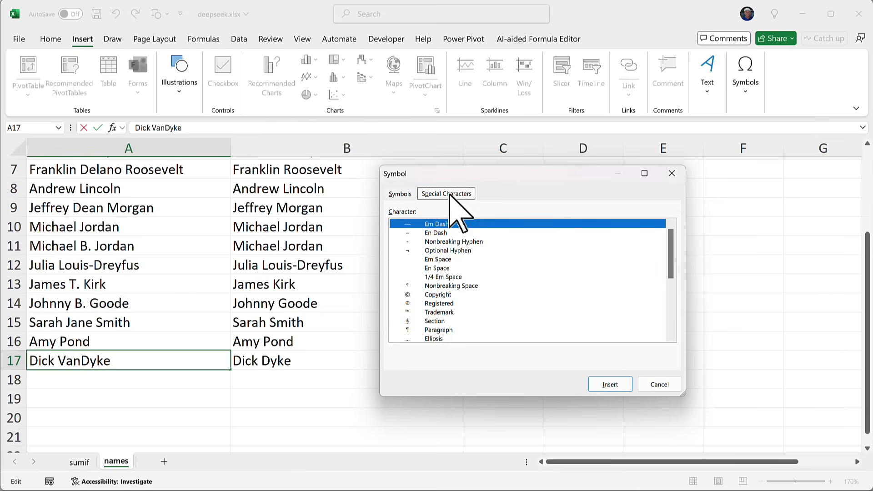
left_click(473, 286)
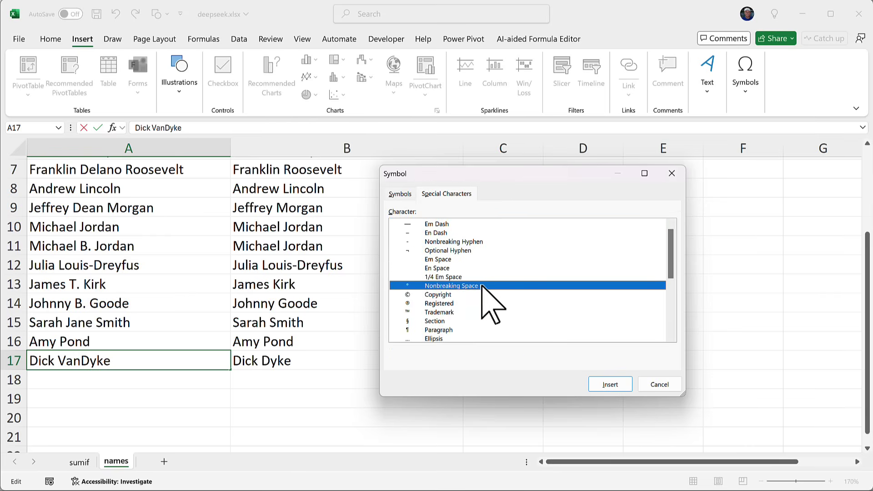
double_click(476, 286)
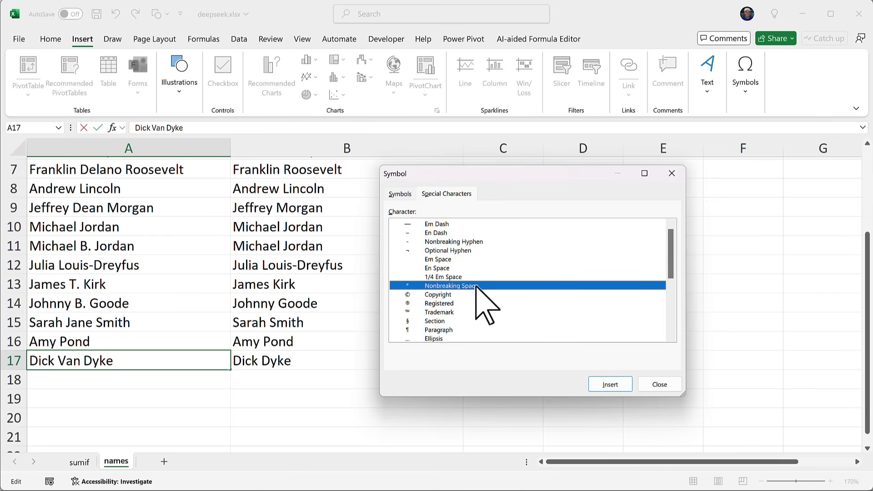
left_click(660, 384)
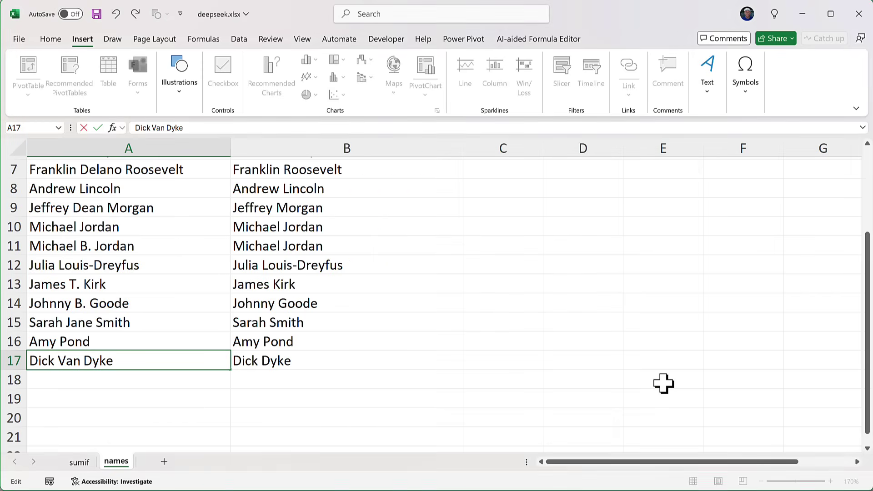
key("Return")
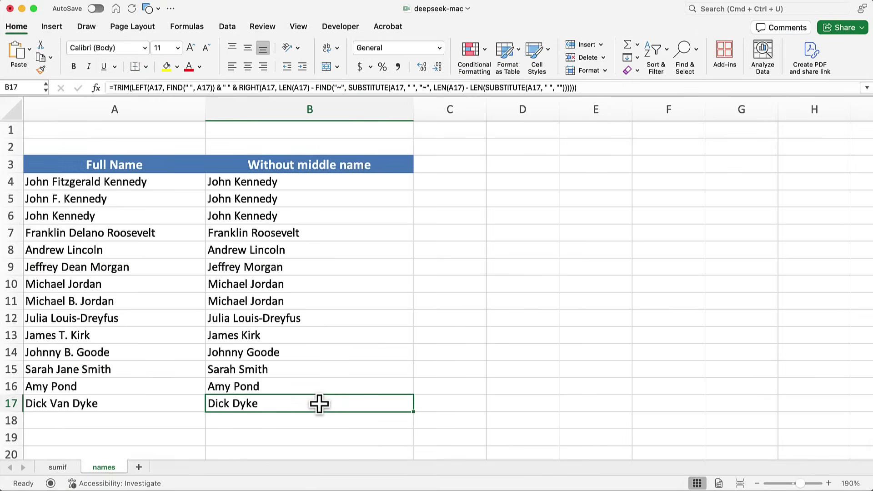
Step: In A17, delete the space before Dyke and insert a NO-BREAK SPACE found by searching 'space' in Character Viewer
double_click(80, 403)
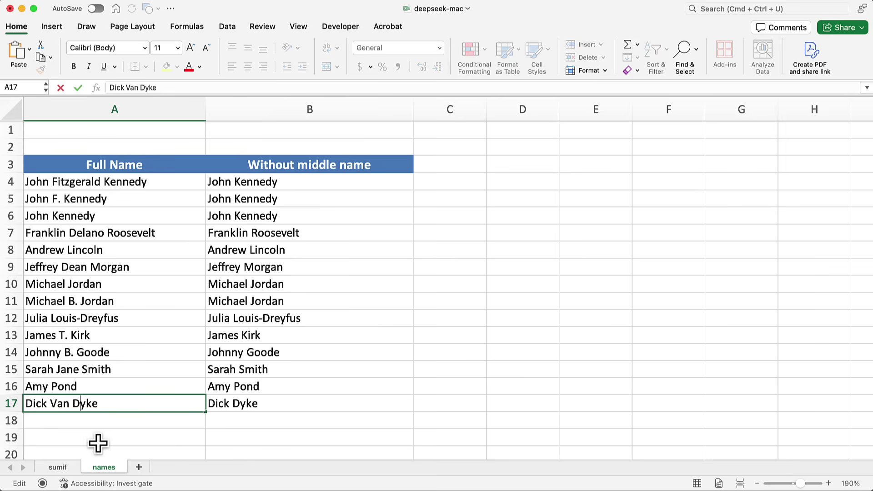
key("Left")
key("BackSpace")
key("shift+Left")
key("shift+Left")
key("shift+Left")
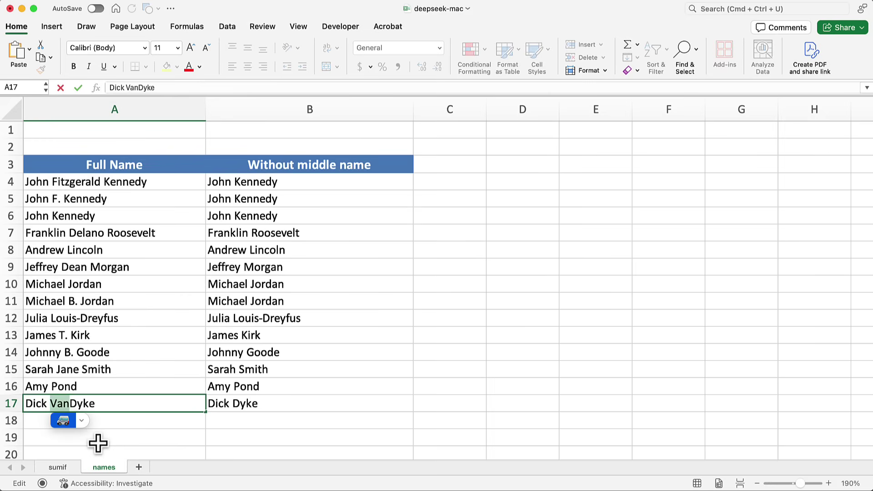
key("ctrl+super+space")
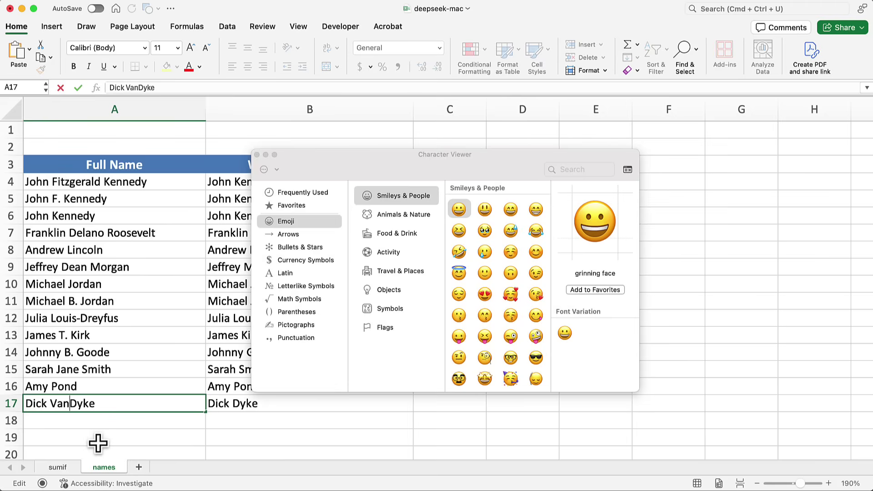
left_click(580, 169)
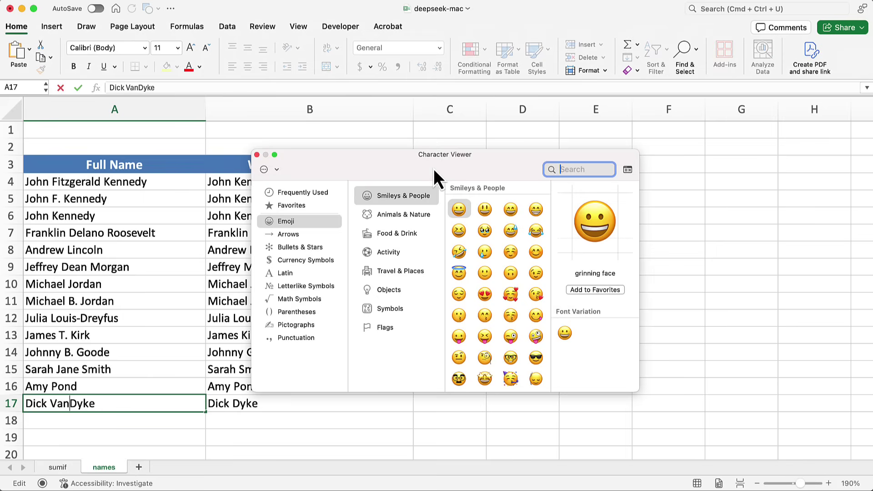
type("space")
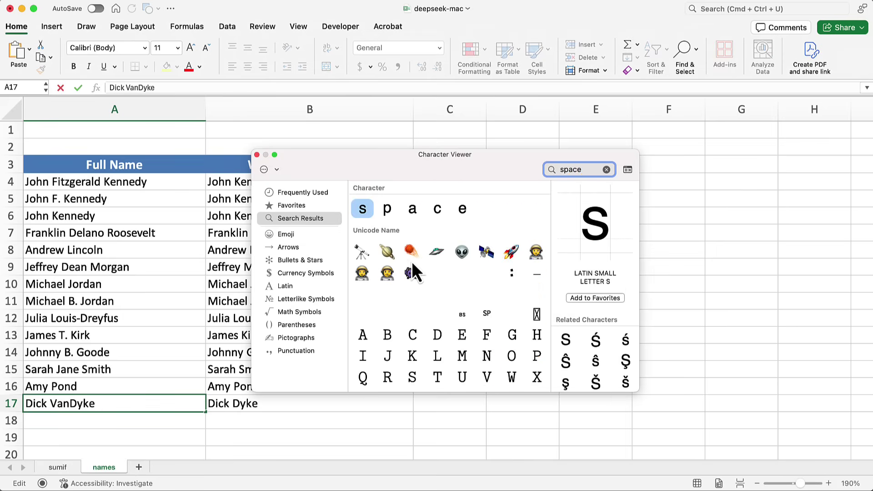
left_click(436, 271)
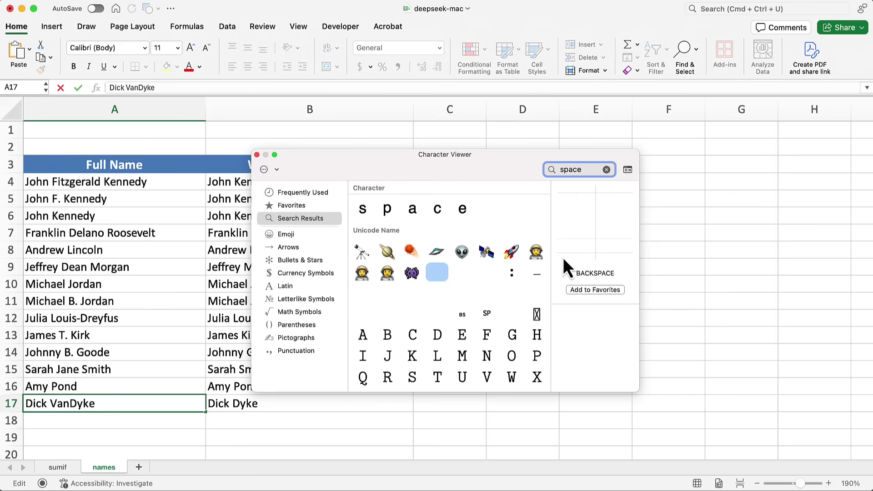
left_click(461, 272)
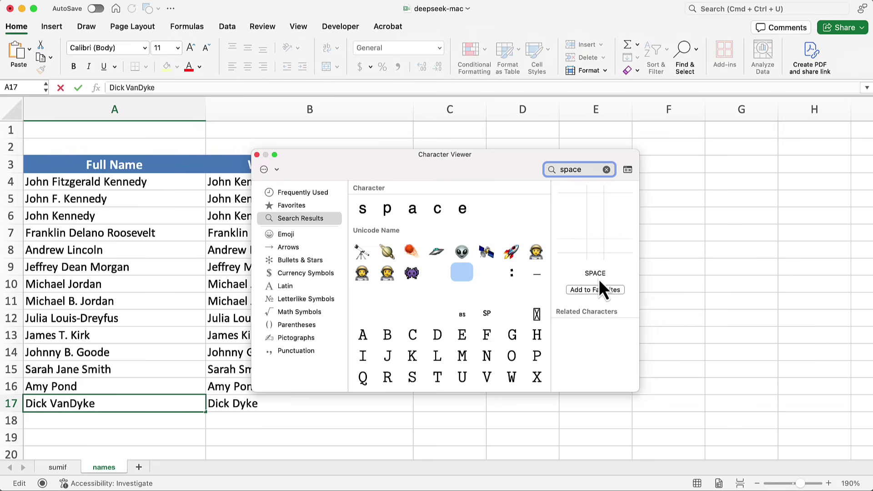
left_click(486, 272)
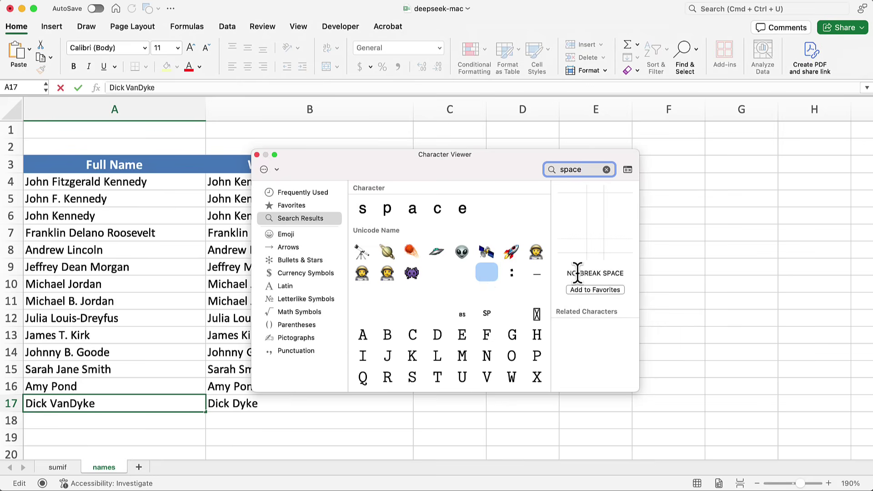
double_click(487, 269)
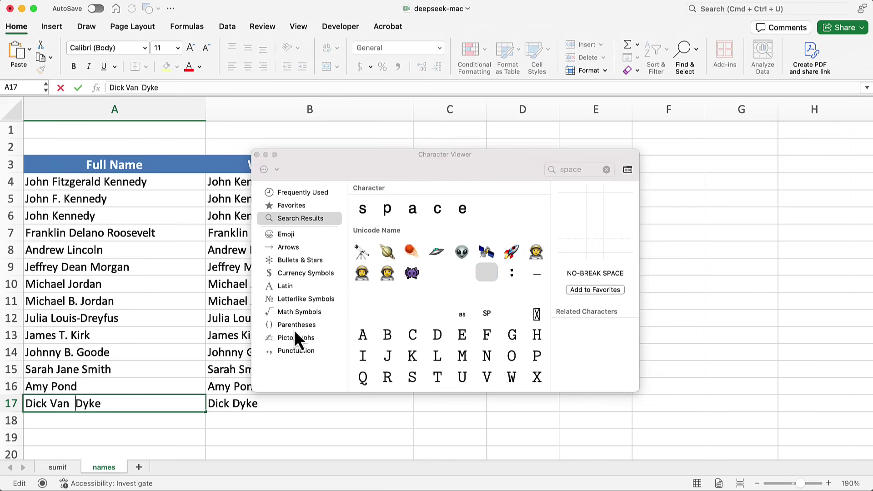
Step: Delete the stray extra space after Van in A17 so B17 returns Dick Van Dyke
left_click(257, 156)
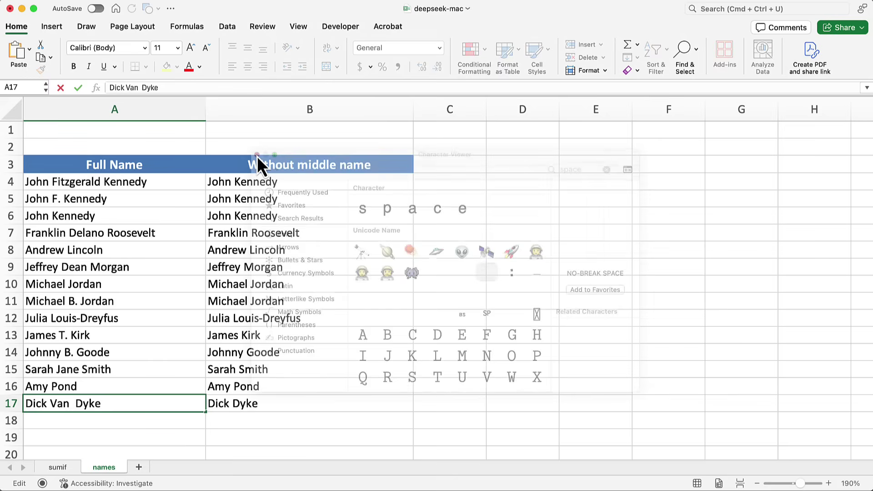
key("Return")
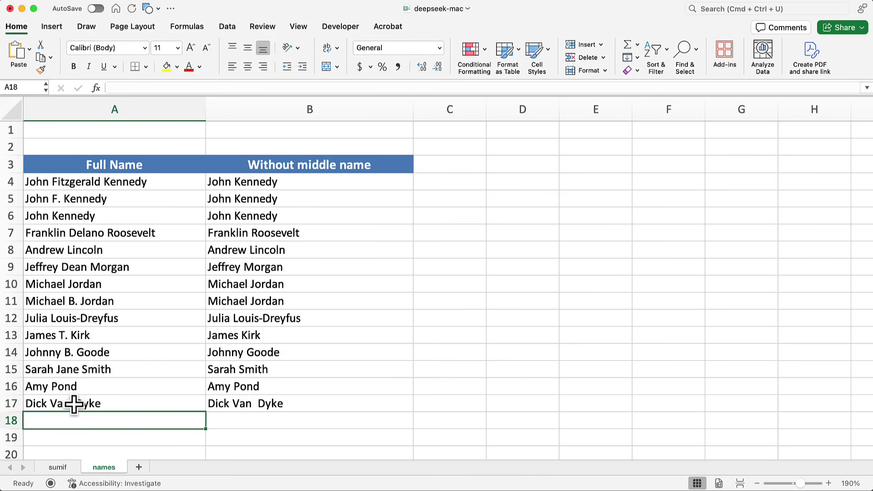
double_click(74, 404)
key("BackSpace")
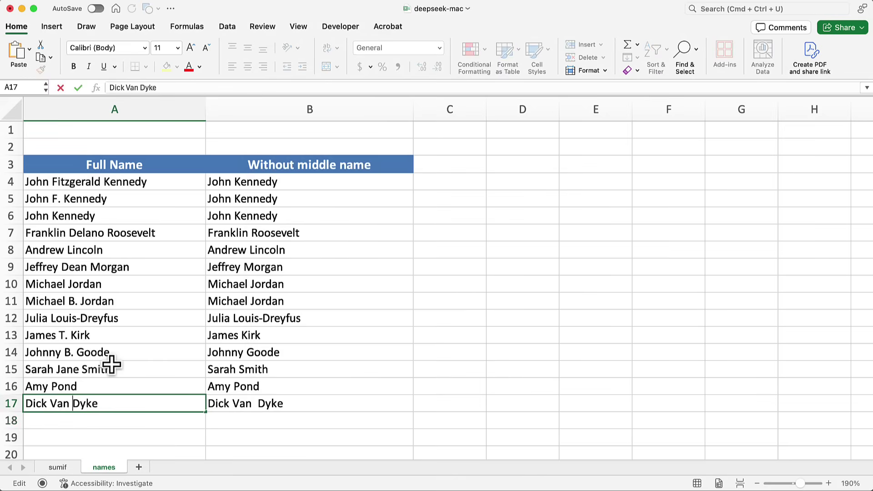
key("Return")
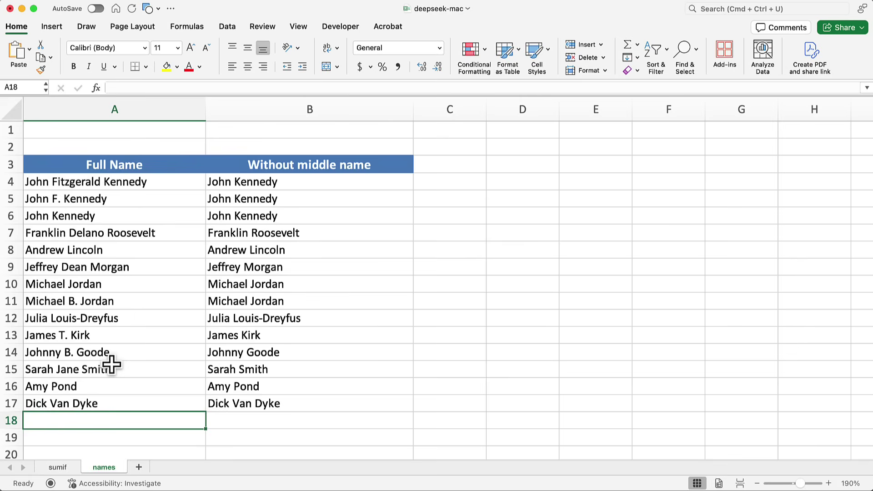